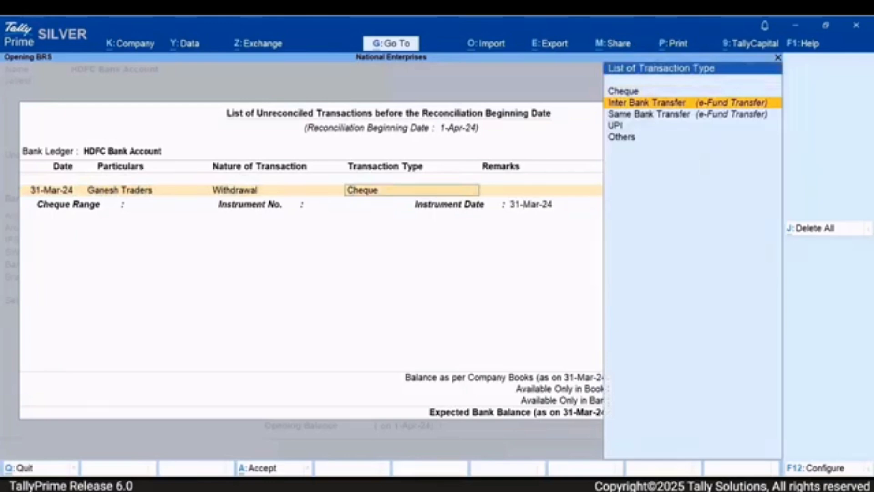
- Set the Ganesh Traders withdrawal's transaction type to Inter Bank Transfer and its amount to 2,00,000
key(Return)
key(Return)
text(2)
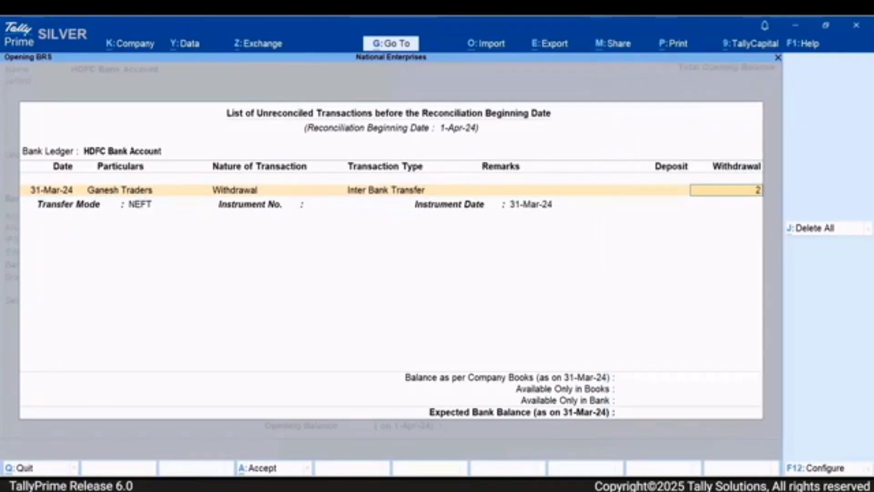
text(00000)
- Keep NEFT as the transfer mode, enter the transfer's instrument number, and accept the opening BRS with its existing instrument date
key(Return)
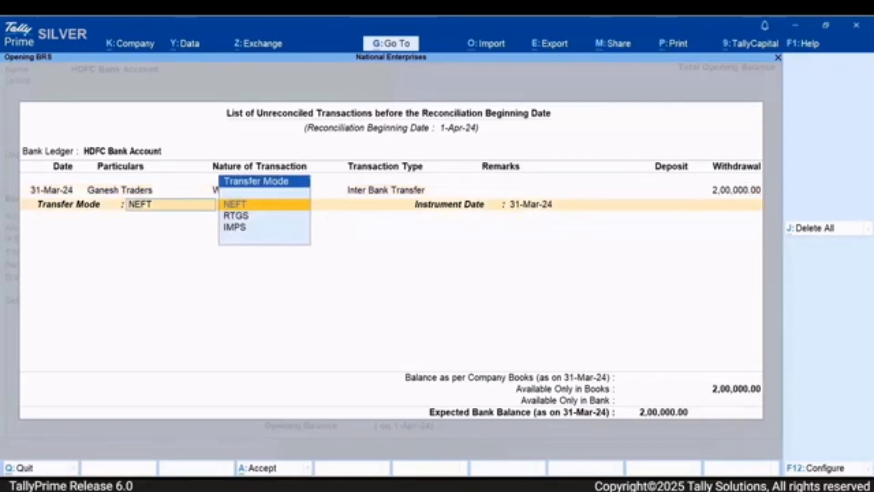
key(Return)
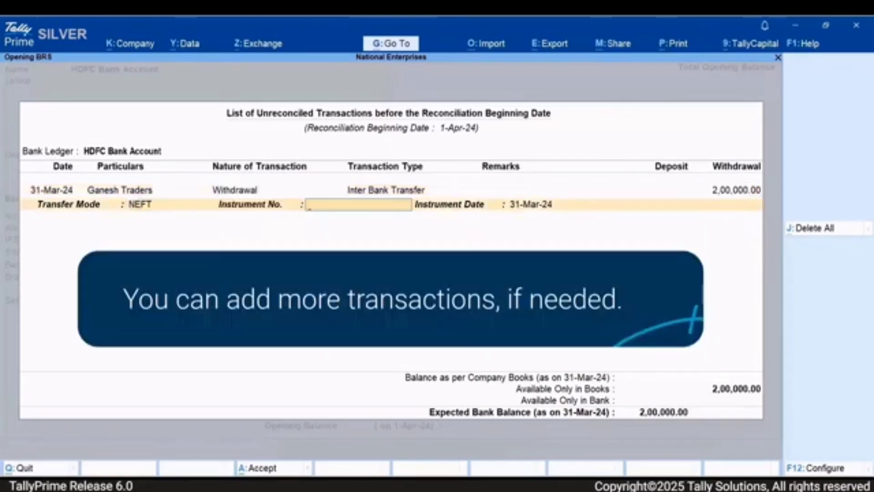
key(Return)
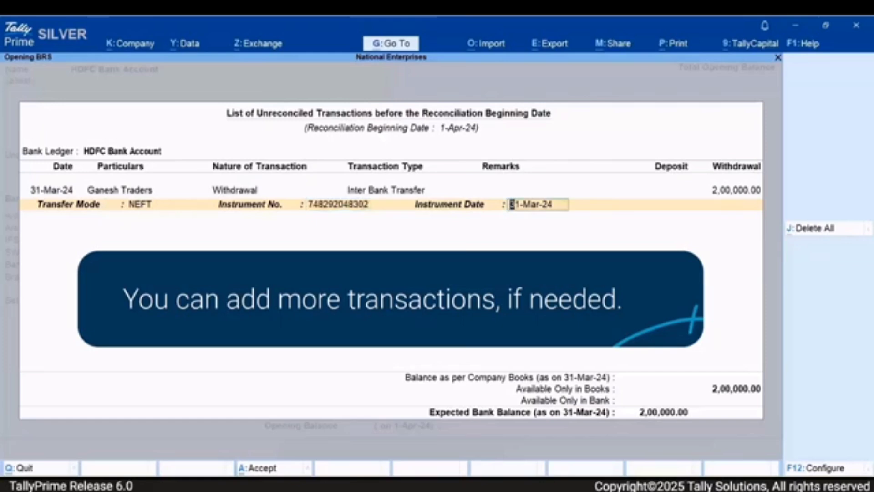
key(ctrl+a)
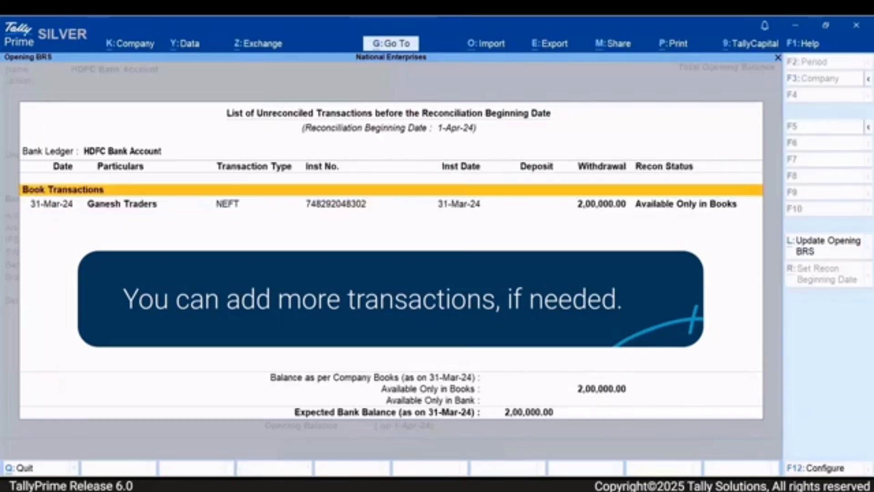
key(ctrl+a)
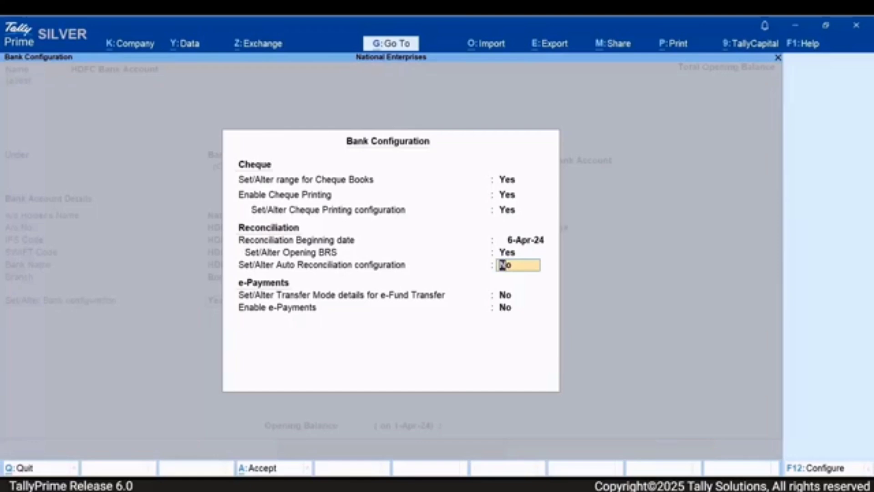
- Enable the auto reconciliation configuration and use Receipt vouchers with the Bank Receipts numbering series for deposits
text(Yes)
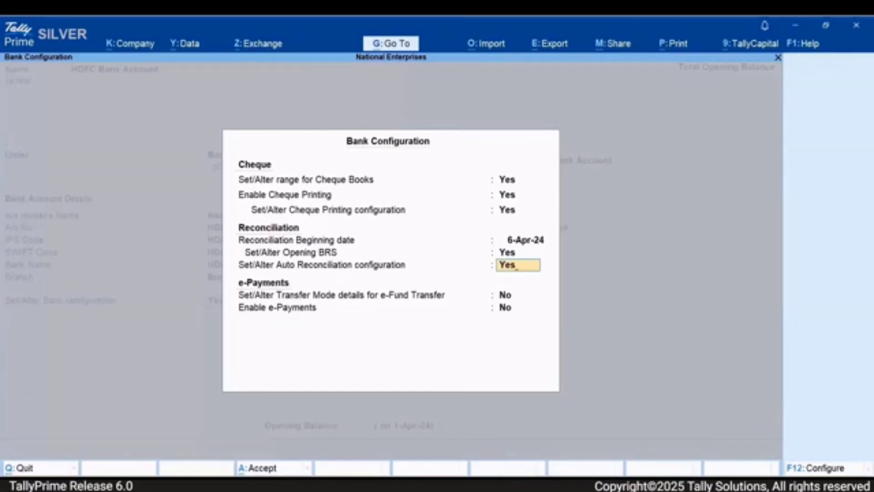
key(Return)
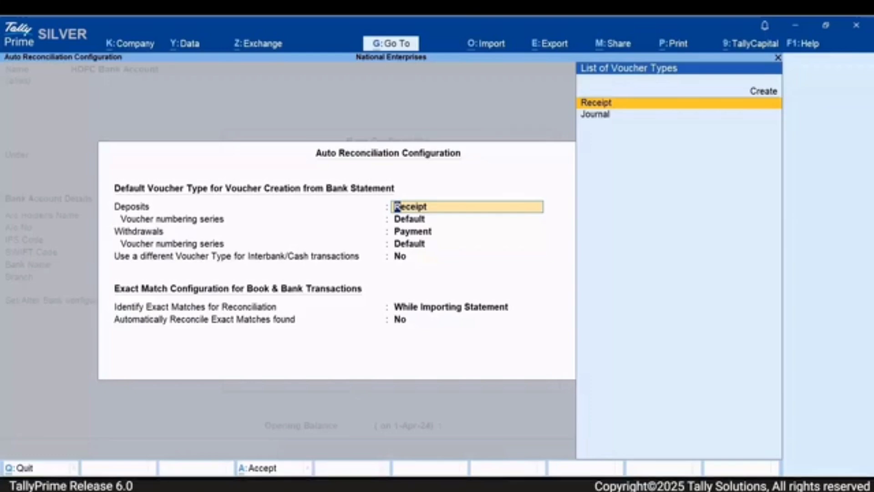
key(Down)
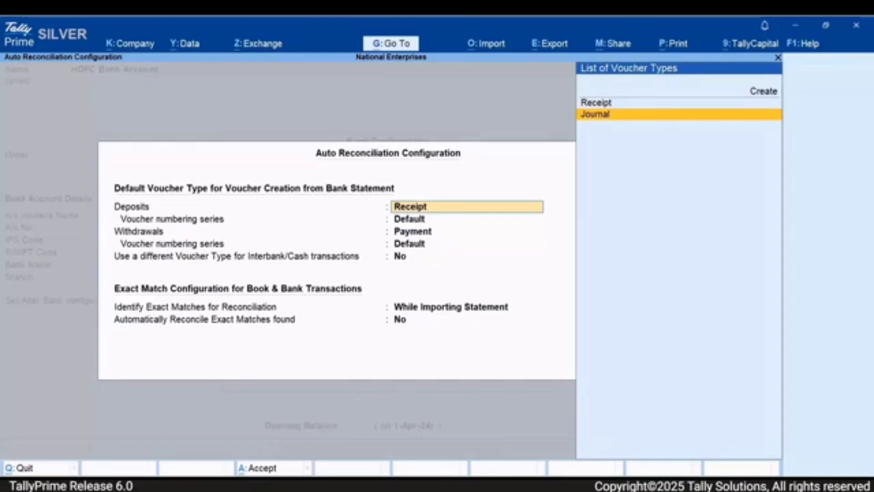
key(Up)
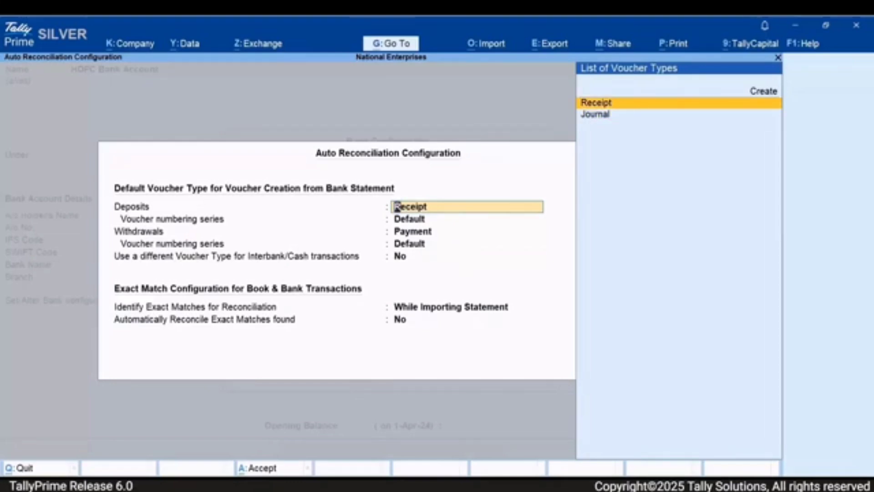
key(Return)
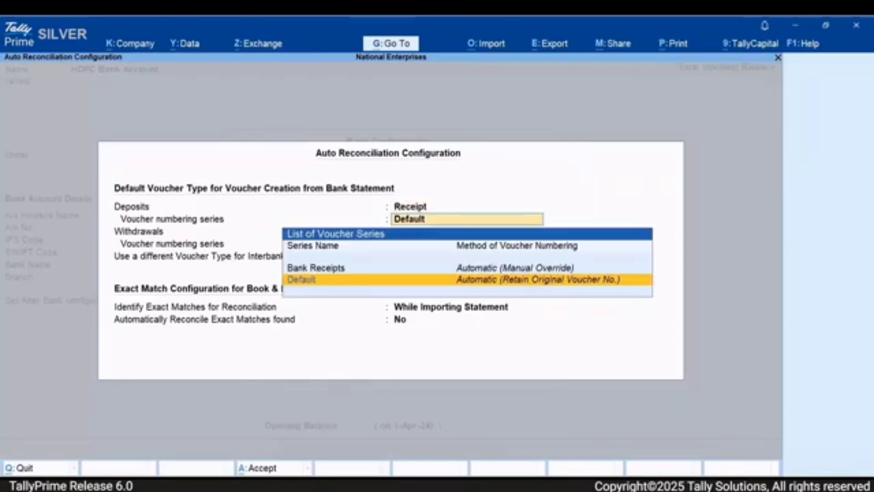
key(Up)
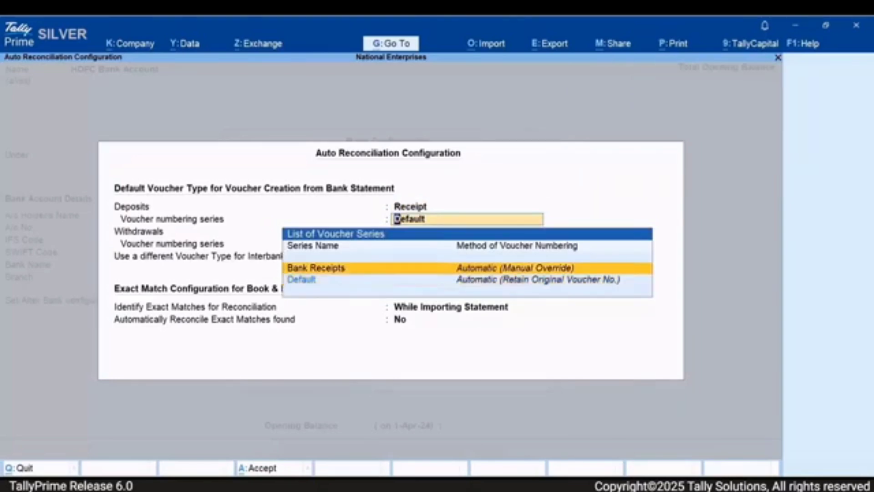
key(Return)
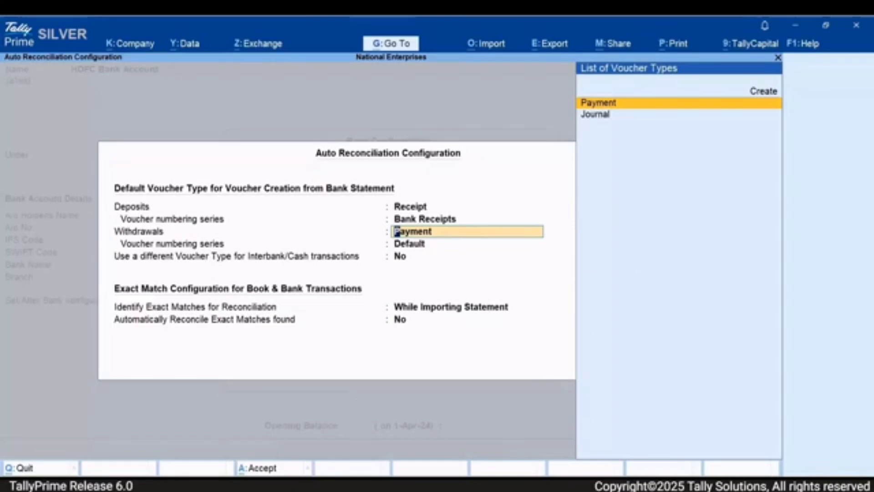
- Keep Payment as the voucher type for withdrawals and choose Bank Payments as their numbering series
key(Down)
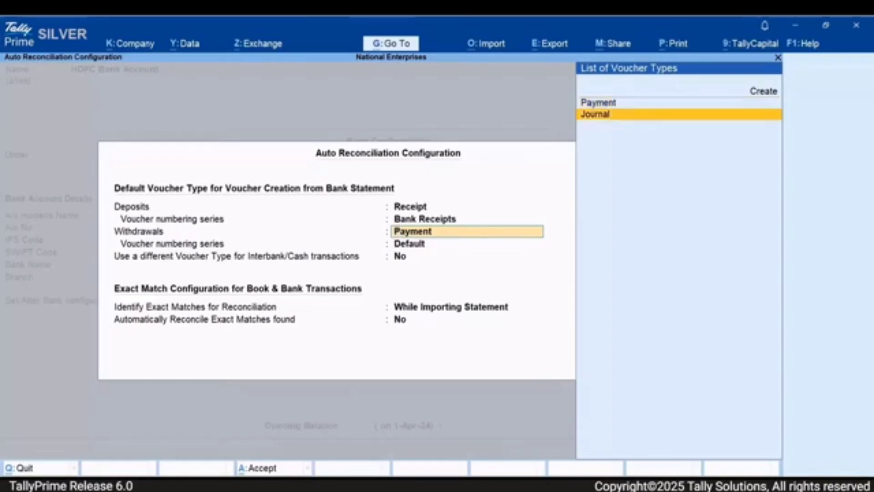
key(Up)
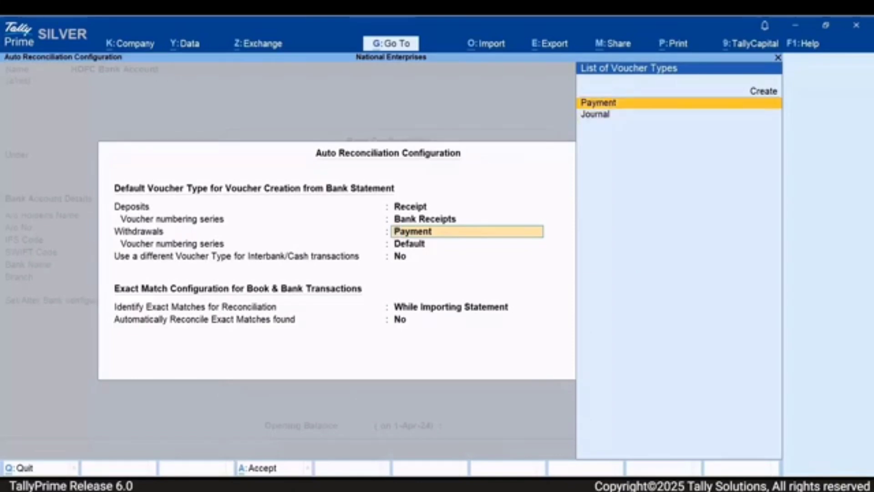
key(Return)
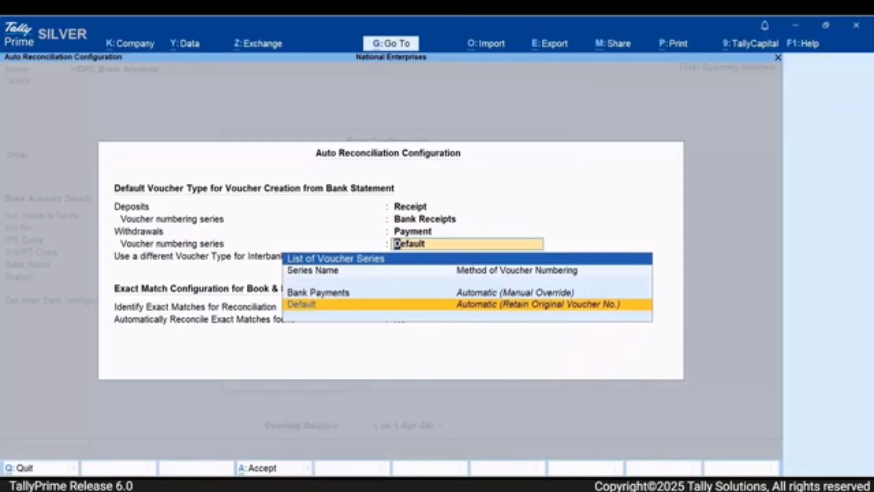
key(Up)
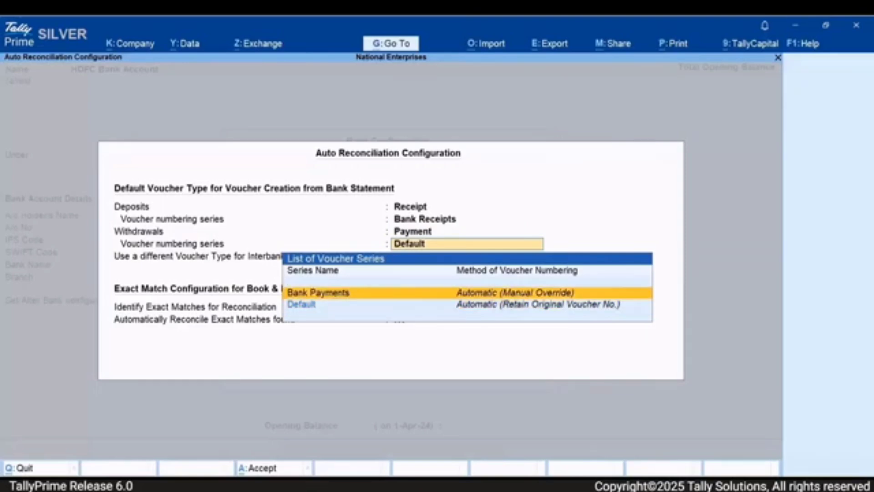
key(Return)
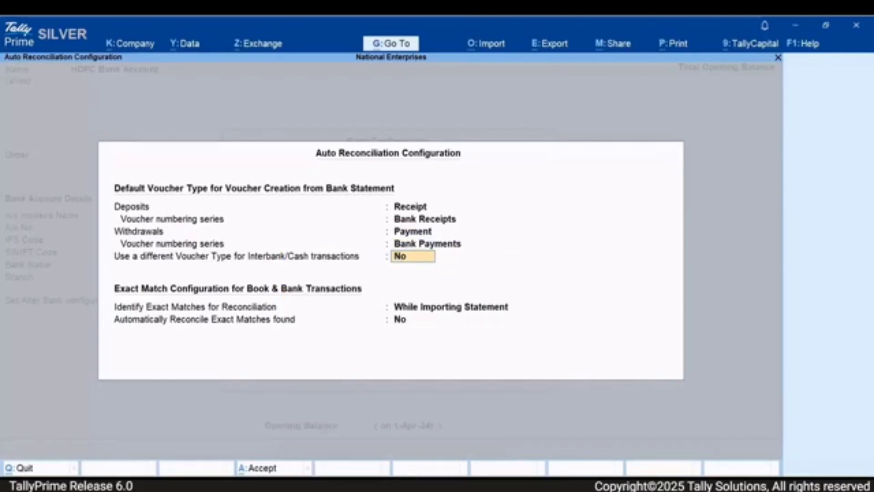
- Enable a different voucher type for interbank/cash transactions and choose Contra
text(y)
key(Return)
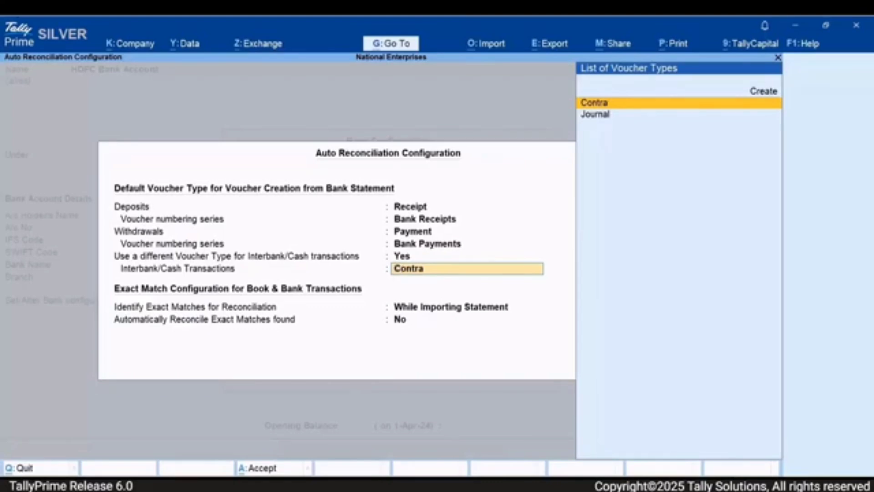
key(Down)
key(Up)
key(Return)
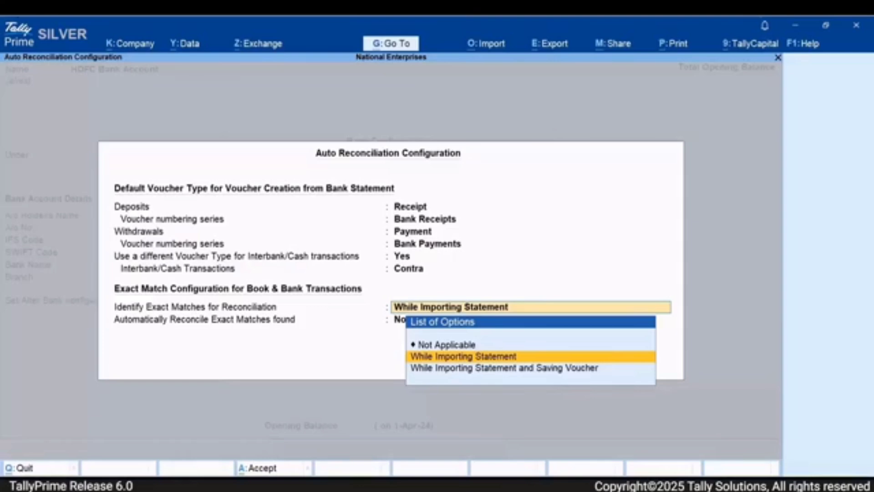
- Identify exact matches While Importing Statement, set automatic reconciliation of exact matches to Yes, and accept the configuration
key(Down)
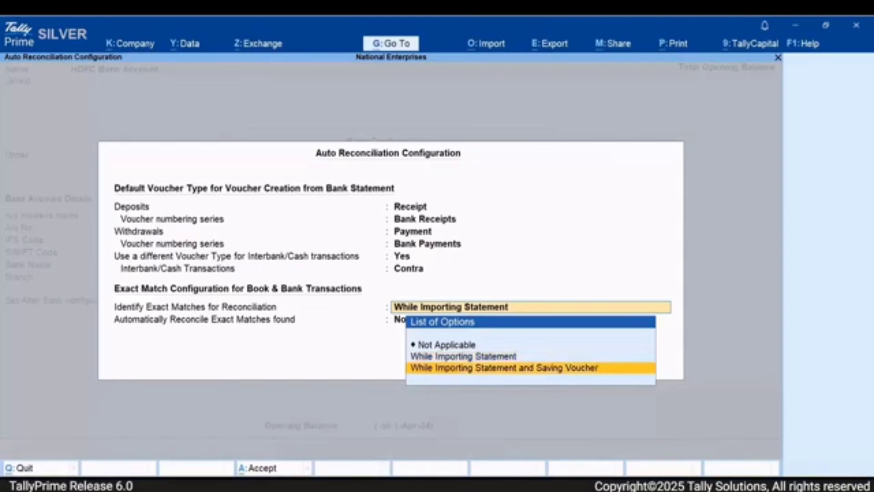
key(Up)
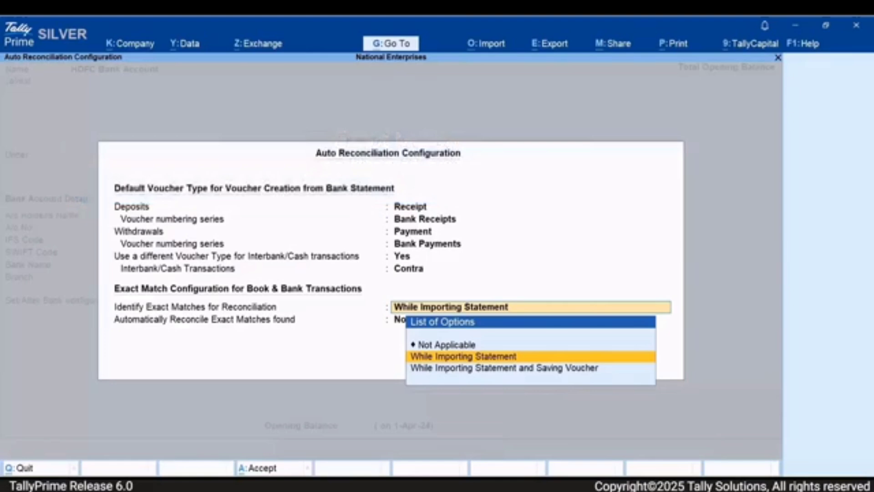
key(Return)
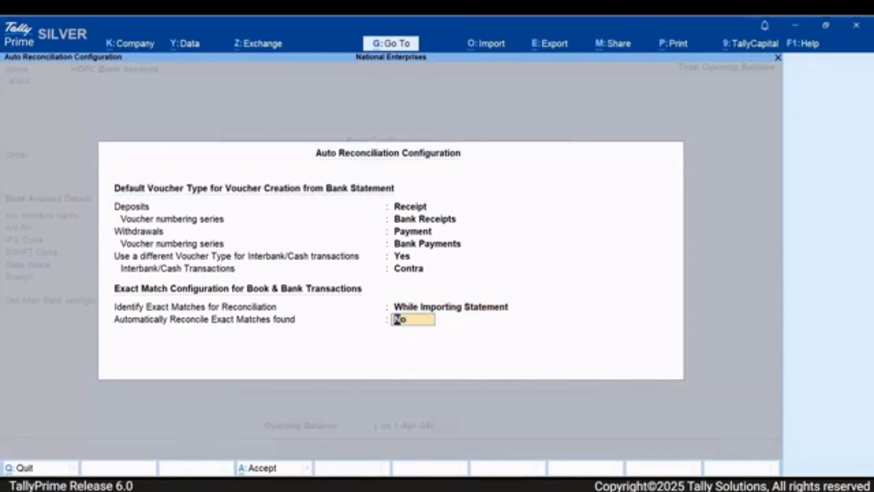
text(Yes)
key(ctrl)
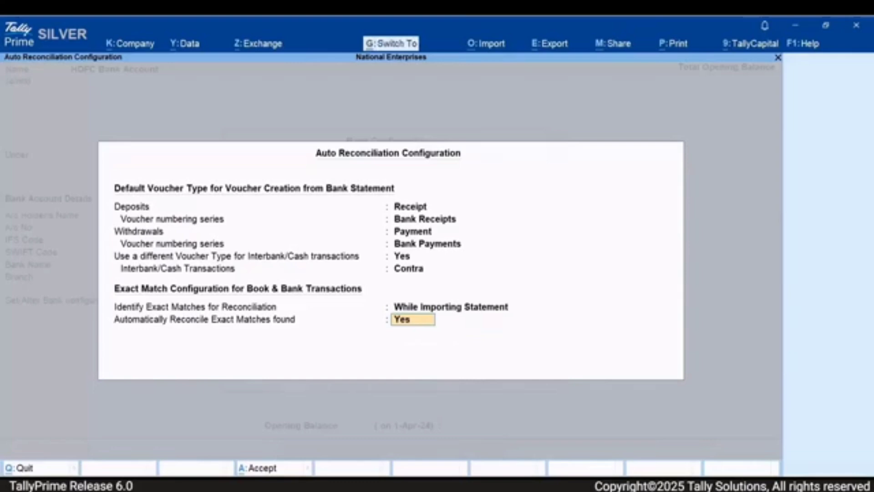
key(ctrl+a)
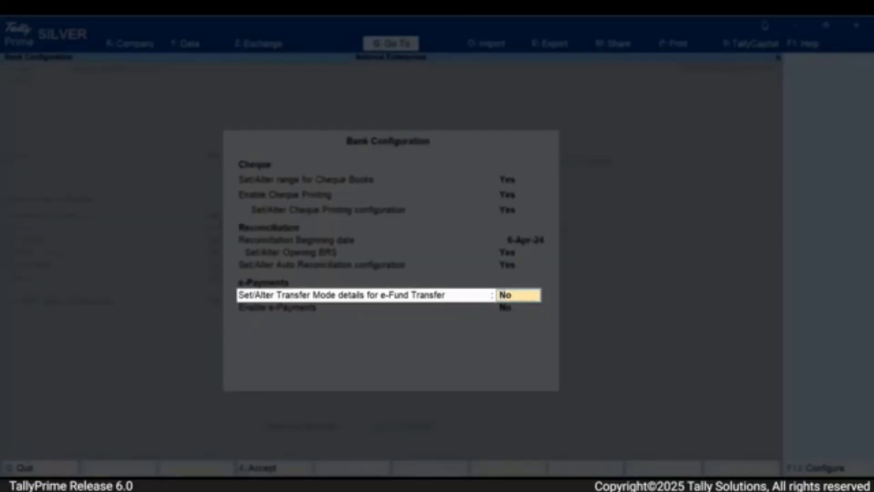
- Enable the transfer mode details for e-Fund Transfer and set the NEFT upper limit to 2,00,000 with no lower limit
text(Yes)
key(Return)
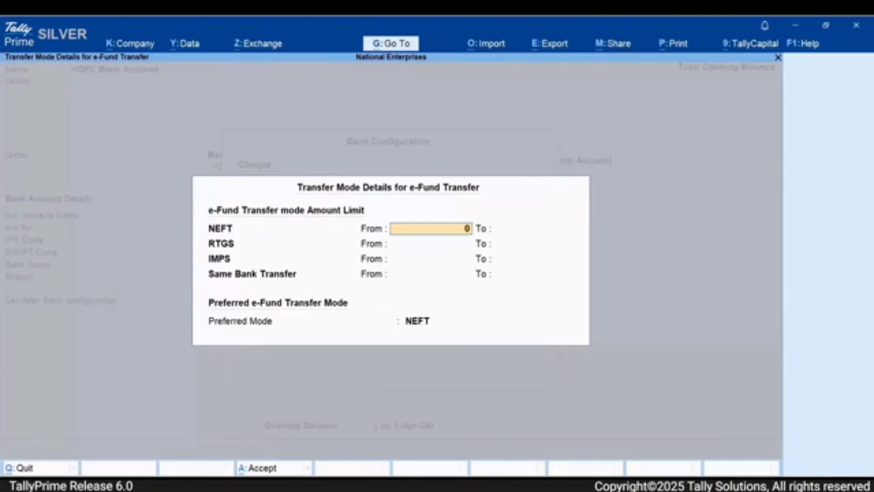
key(Return)
text(2,)
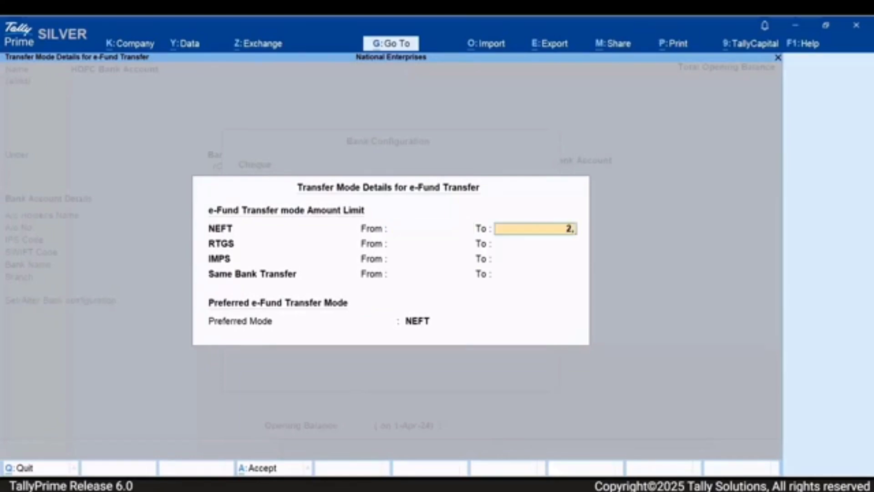
text(00,000)
key(Return)
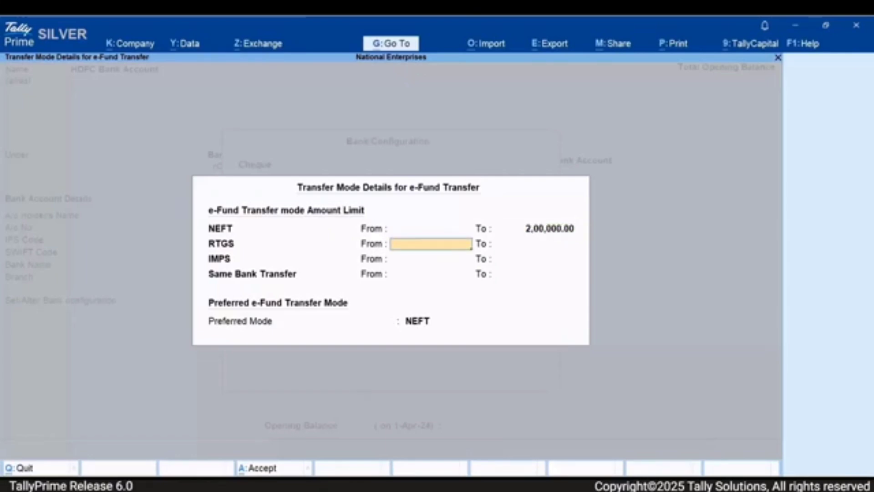
- Set the RTGS lower limit to 2,00,000 and the IMPS upper limit to 5,00,000, leaving their other limits blank
text(200000)
key(Return)
key(Return)
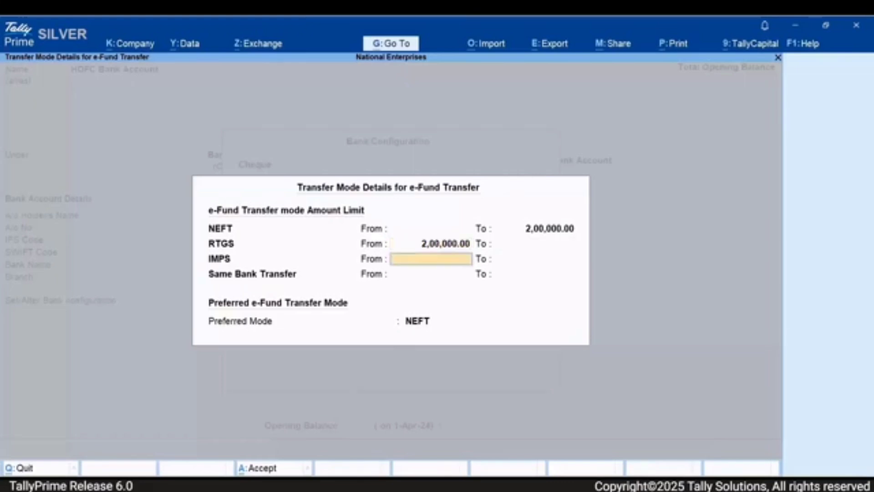
key(Return)
text(500000)
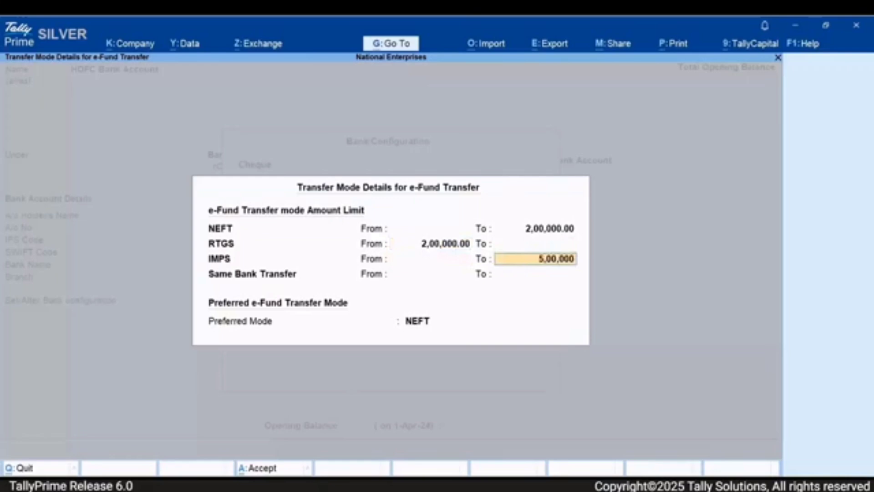
key(Return)
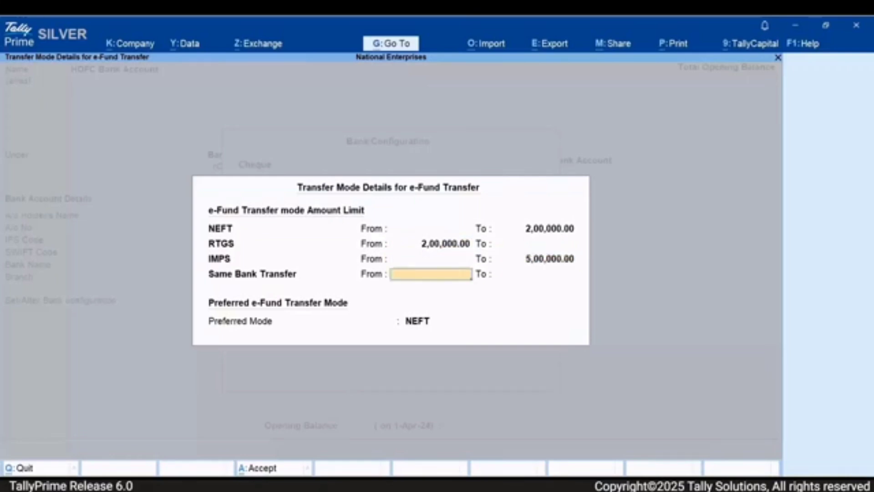
- Leave the Same Bank Transfer limits blank and set the preferred e-Fund transfer mode to IMPS
key(Return)
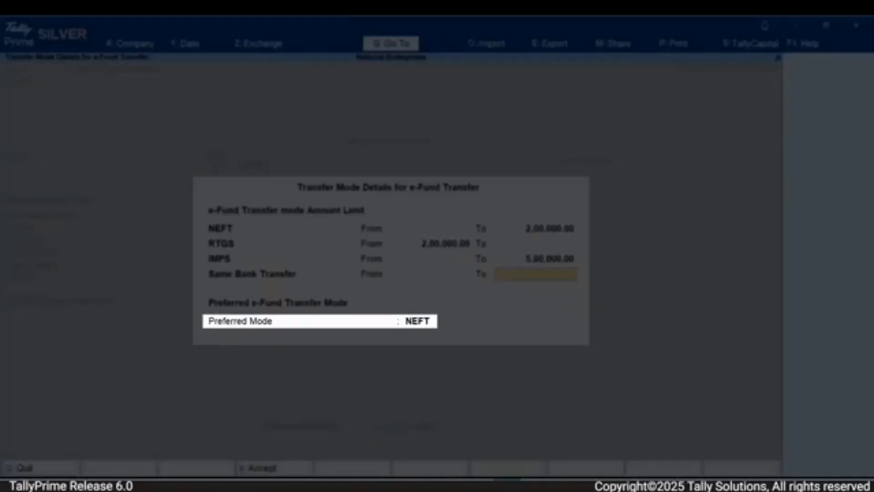
key(Return)
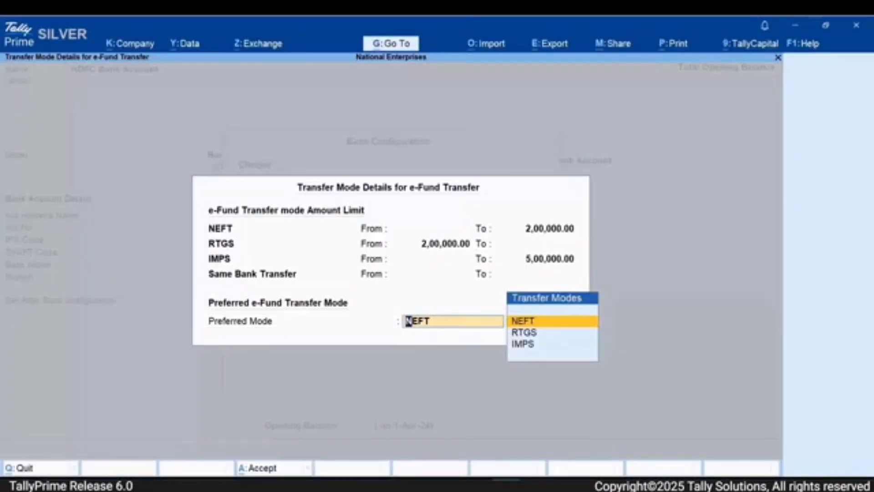
key(Down)
key(Down)
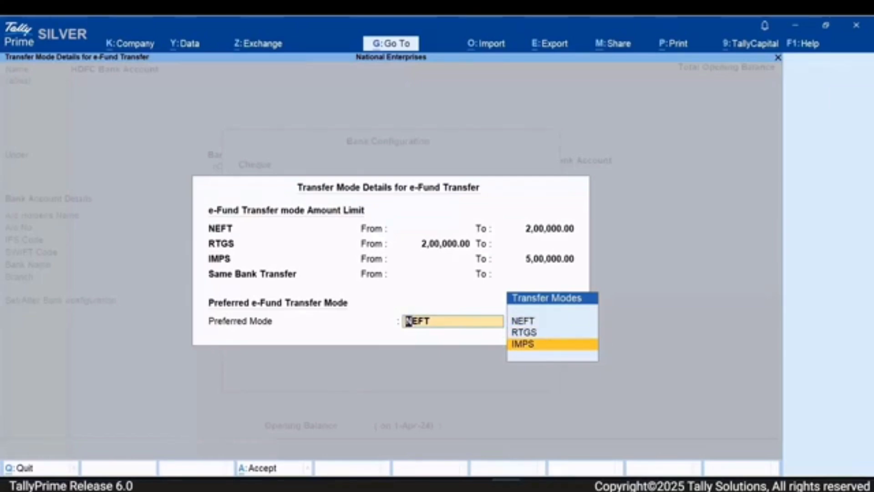
key(Return)
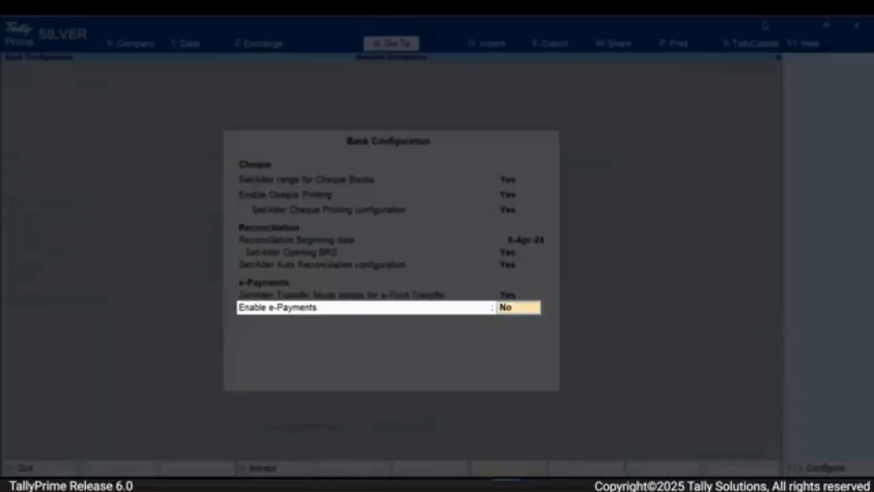
- Enable e-Payments for the bank ledger and open its e-Payments configuration
key(y)
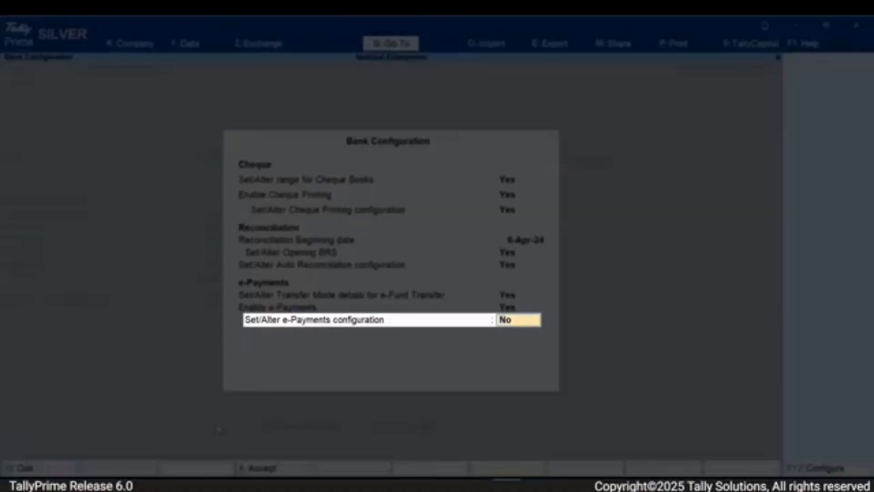
key(y)
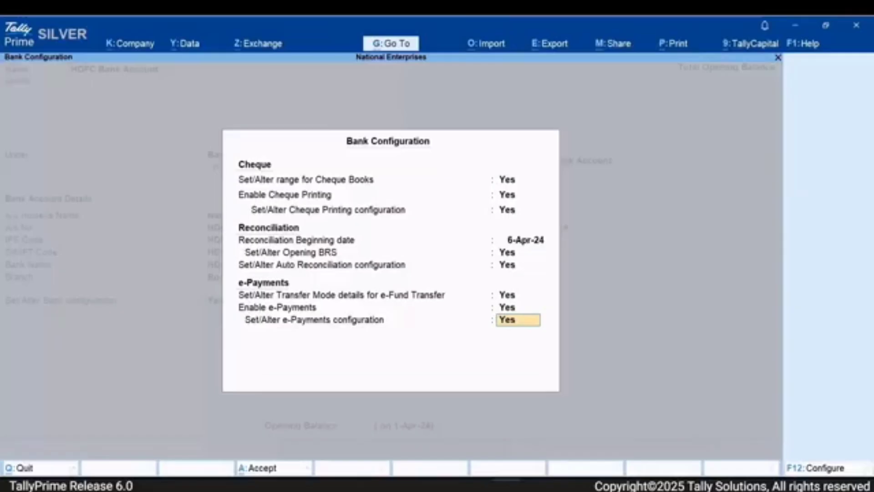
key(Return)
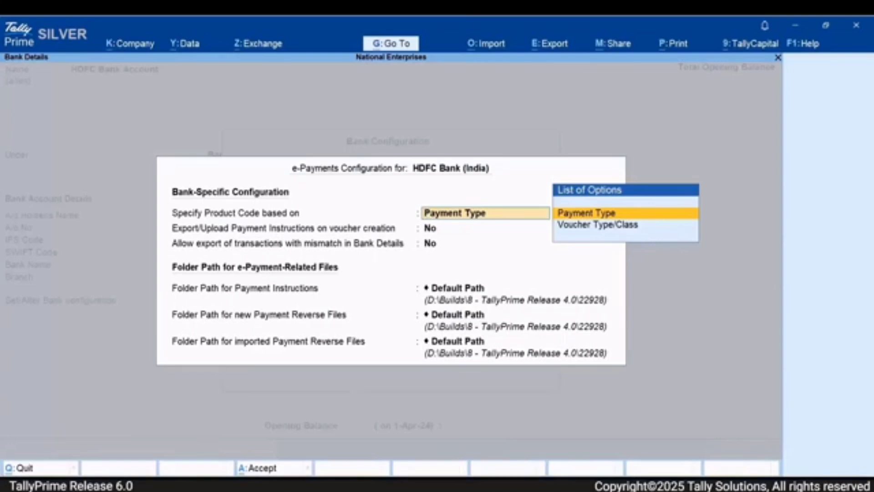
- Base the product code on Payment Type and enter VENPAY as the product code for all payments
key(Return)
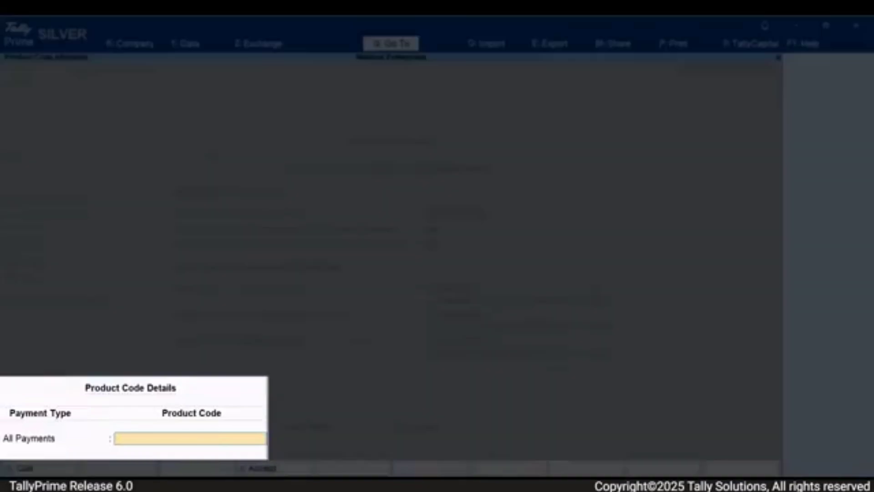
text(VENPAY)
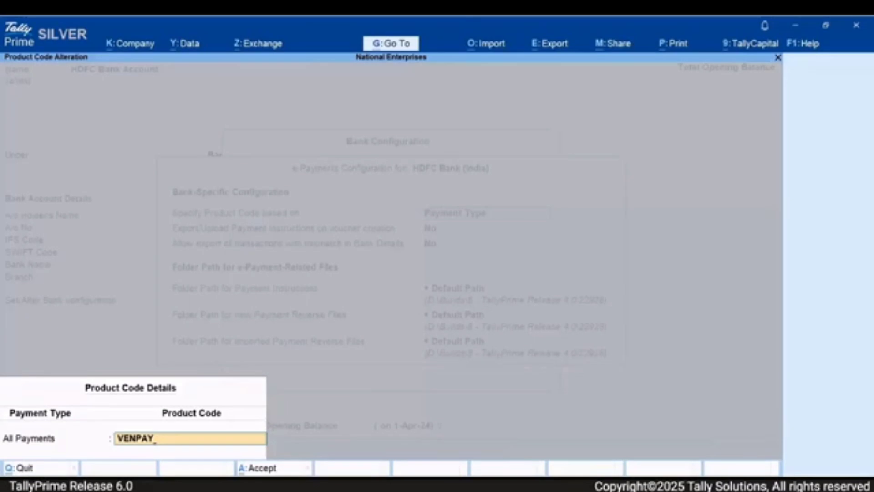
key(Return)
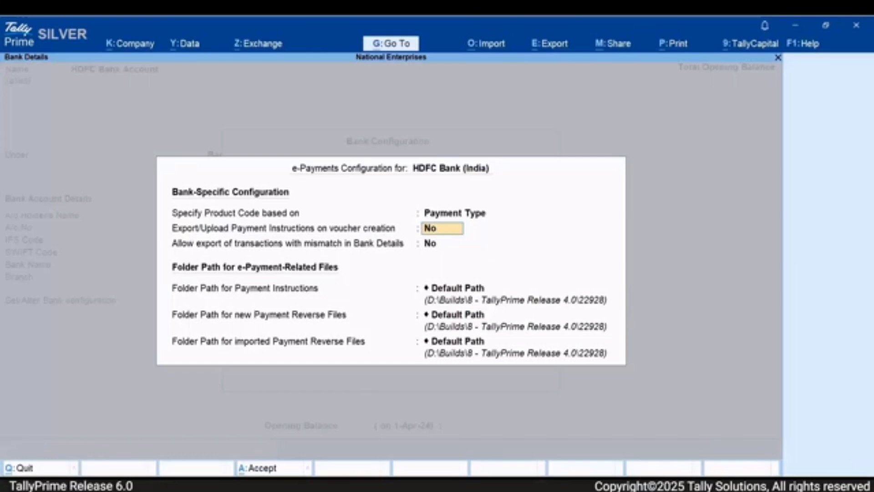
- Keep both payment export options at No and set the Payment Instructions folder path to D:\Payments Files\Payment Instructions
key(Return)
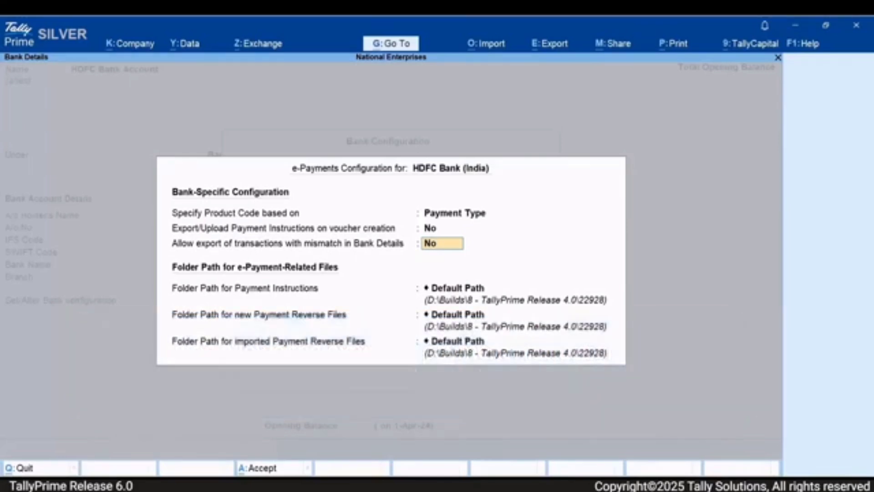
key(Return)
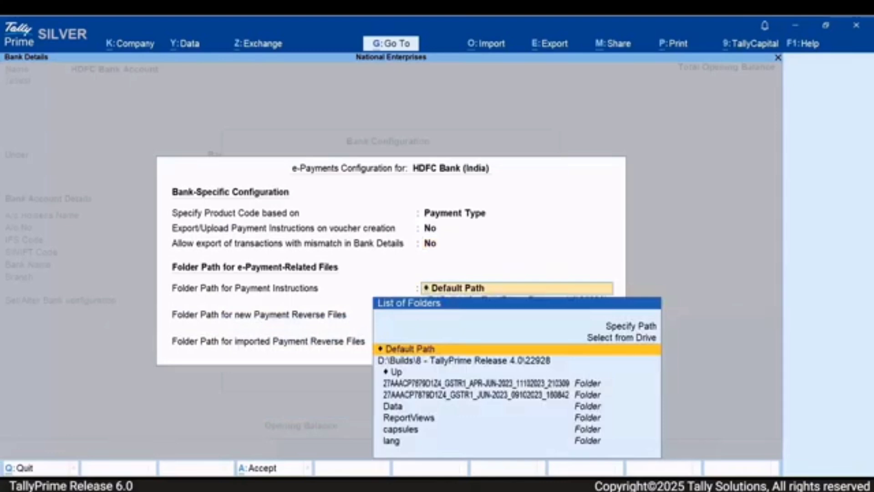
key(Up)
key(Up)
key(Return)
text(D:\Payments Files\Payment Instructions)
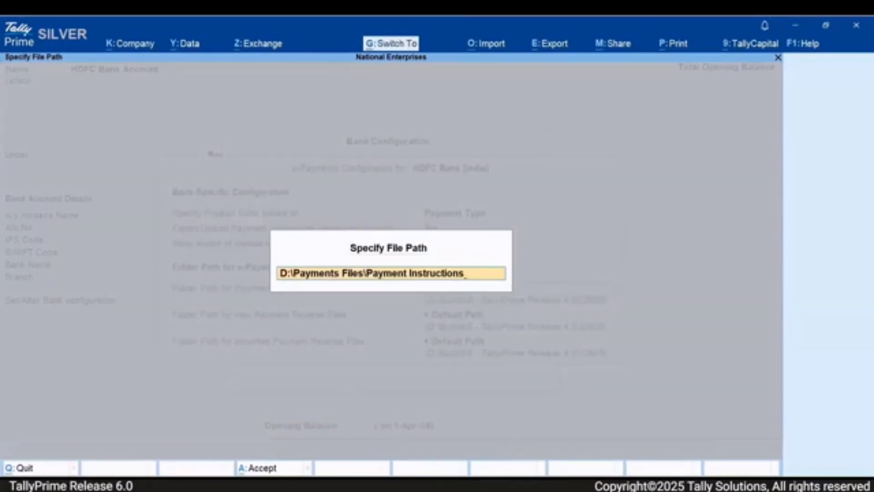
key(Return)
- Set the folder path for new payment reverse files to D:\Payments Files\New Payment Reverse Files
key(Return)
key(Up)
key(Up)
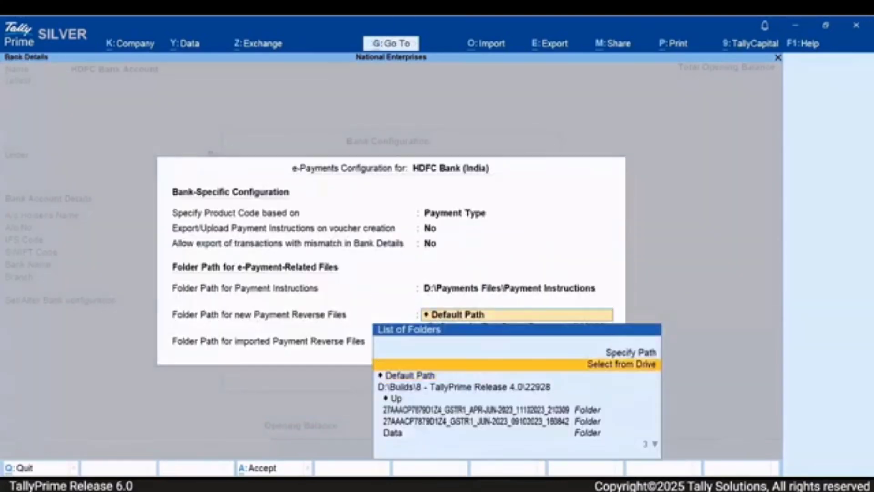
key(Return)
text(D:\Payments Files\New Payment Reverse Files)
key(Return)
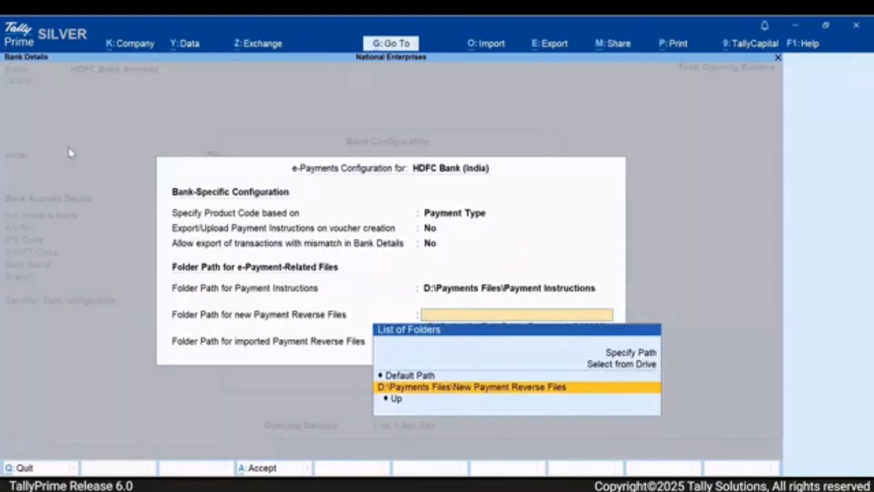
- Set the imported payment reverse files folder to D:\Payments Files\Imported Payment Reverse Files and accept the bank configuration
key(Return)
key(Up)
key(Up)
key(Return)
text(D:\Payments Files\Imported Payment Reverse Files)
key(Return)
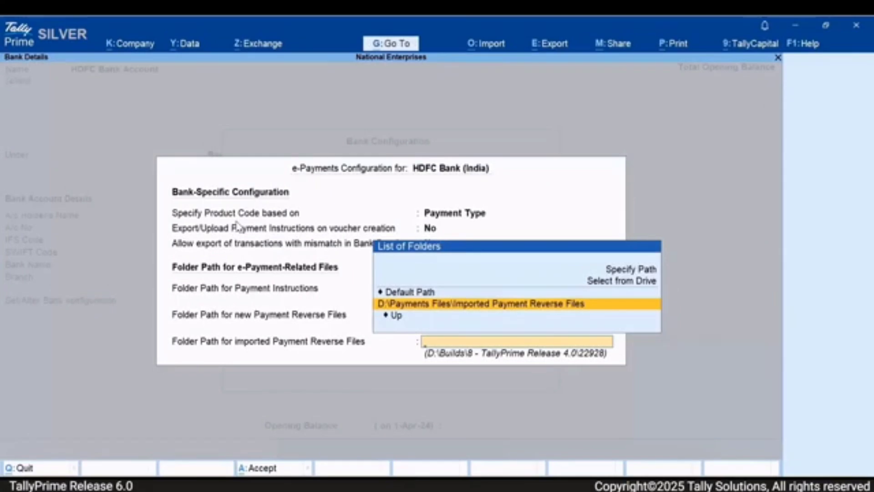
key(Return)
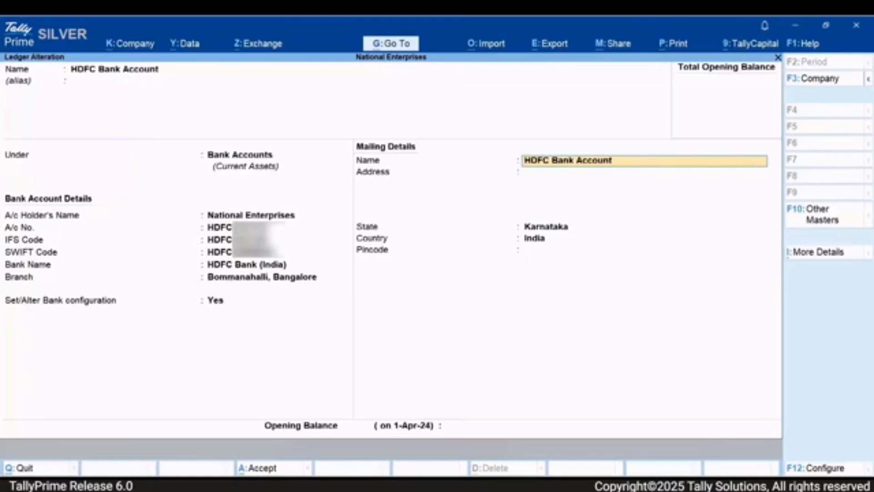
- Accept the altered HDFC Bank Account ledger and leave the ledger list
key(ctrl)
key(ctrl+q)
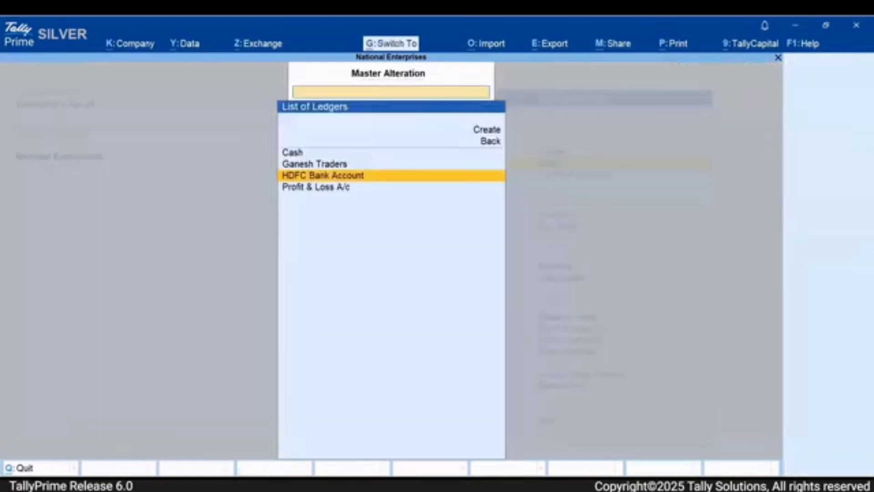
key(Escape)
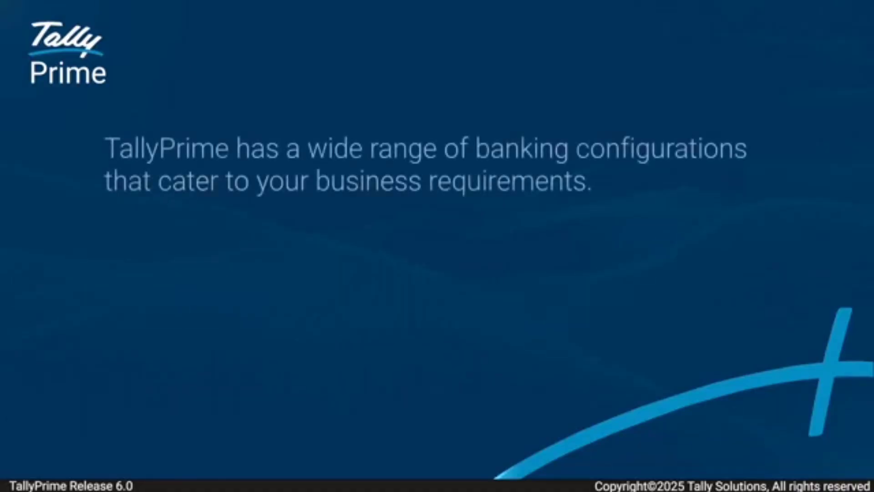